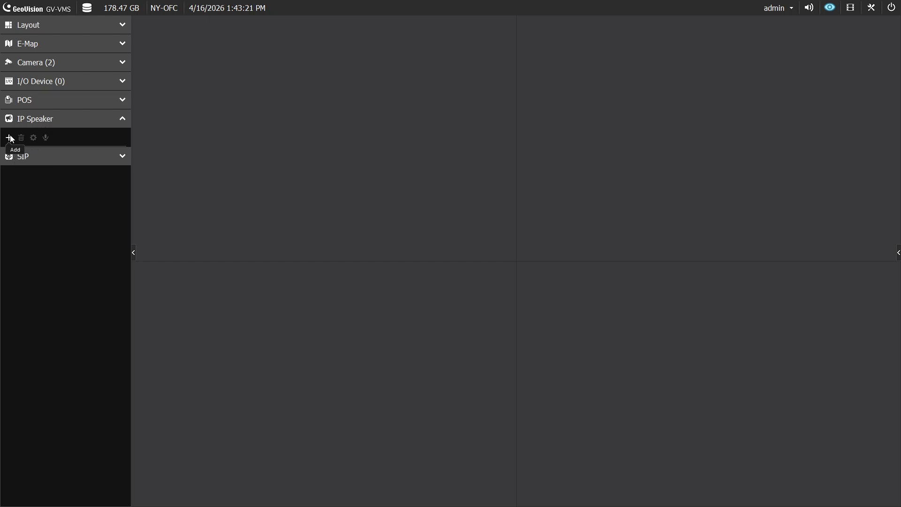
Step: Add IP speaker IPSC10 at 192.168.10.220, port 554, with its login ID and password
{"action": "left_click", "coordinate": [10, 138]}
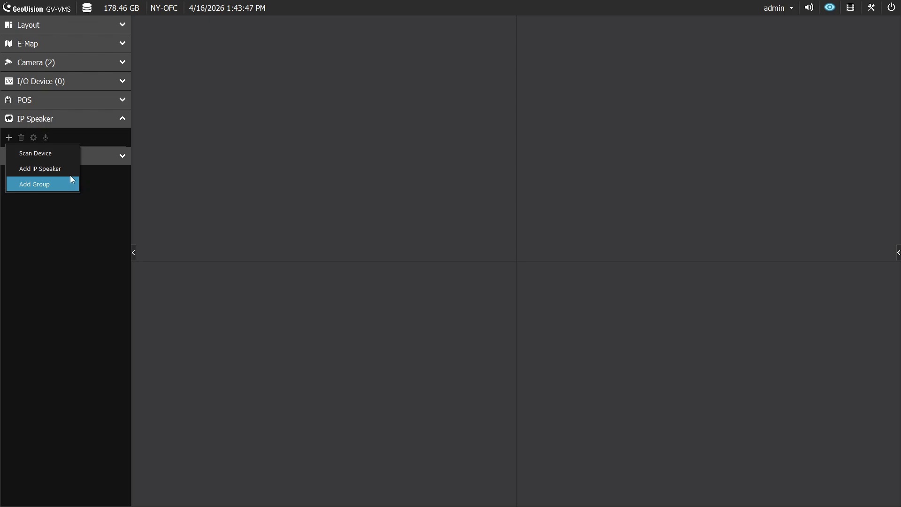
{"action": "left_click", "coordinate": [69, 173]}
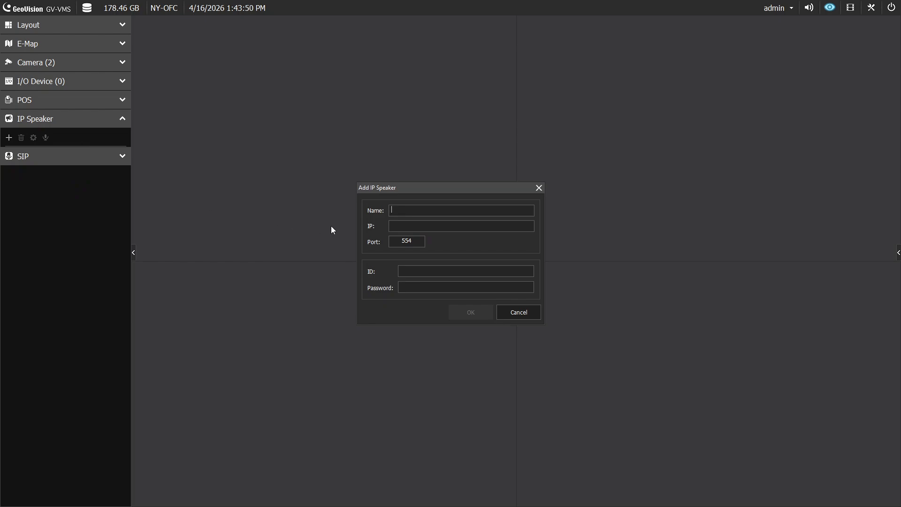
{"action": "type", "text": "IPSC10"}
{"action": "key", "text": "Tab"}
{"action": "type", "text": "192.168.10.220"}
{"action": "key", "text": "Tab"}
{"action": "key", "text": "Tab"}
{"action": "type", "text": "adm"}
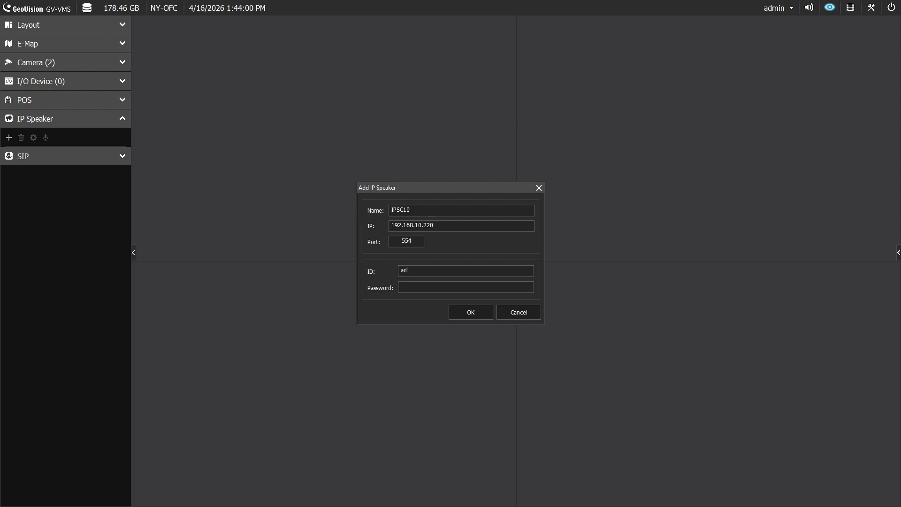
{"action": "type", "text": "in"}
{"action": "key", "text": "Tab"}
{"action": "type", "text": "admin"}
{"action": "type", "text": "•••"}
{"action": "left_click", "coordinate": [464, 313]}
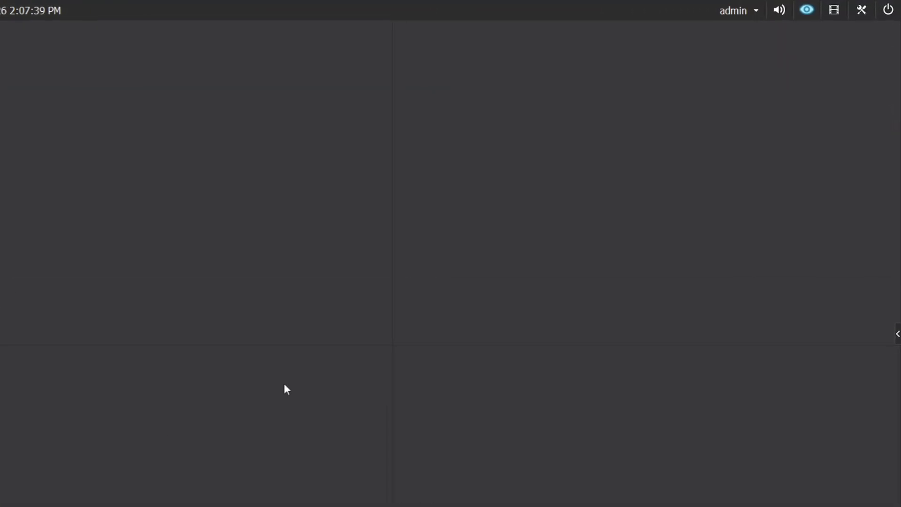
Step: In Camera Install setup, assign the IPSC10 IP speaker to Camera2
{"action": "left_click", "coordinate": [855, 12]}
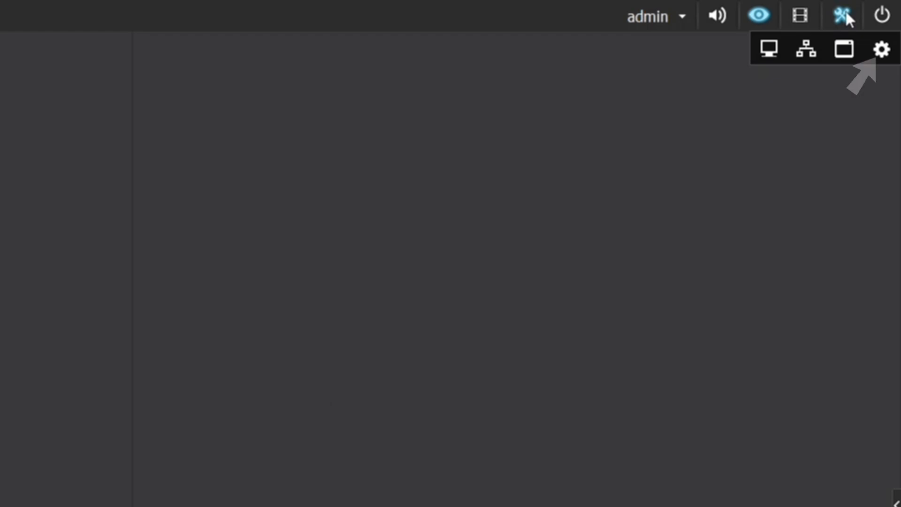
{"action": "left_click", "coordinate": [881, 50]}
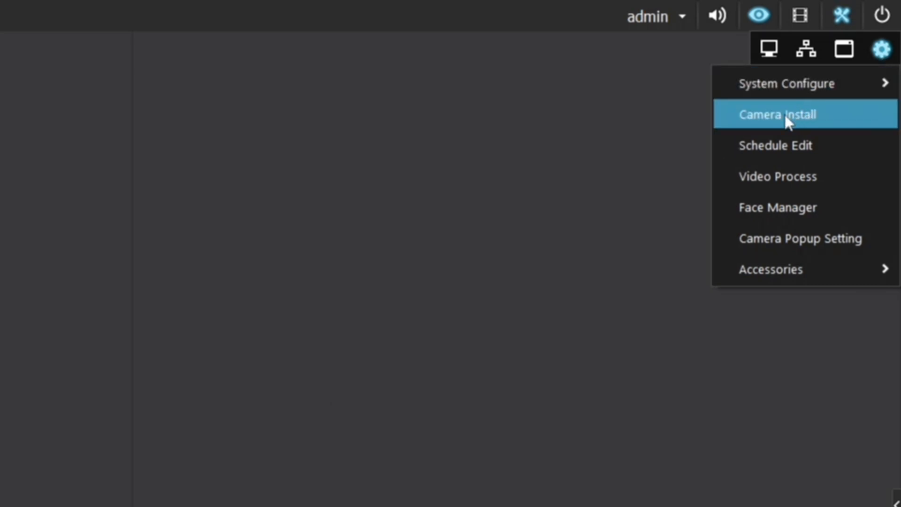
{"action": "left_click", "coordinate": [788, 118]}
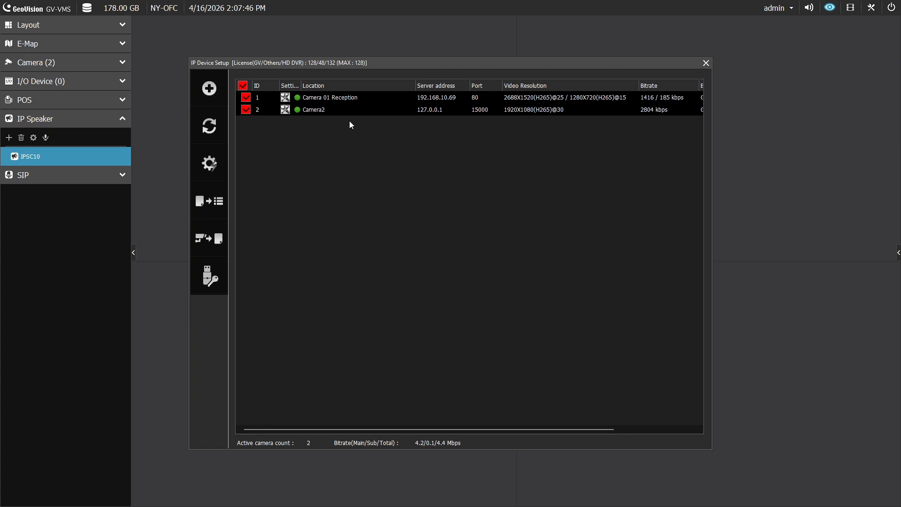
{"action": "left_click", "coordinate": [312, 110]}
{"action": "right_click", "coordinate": [313, 110]}
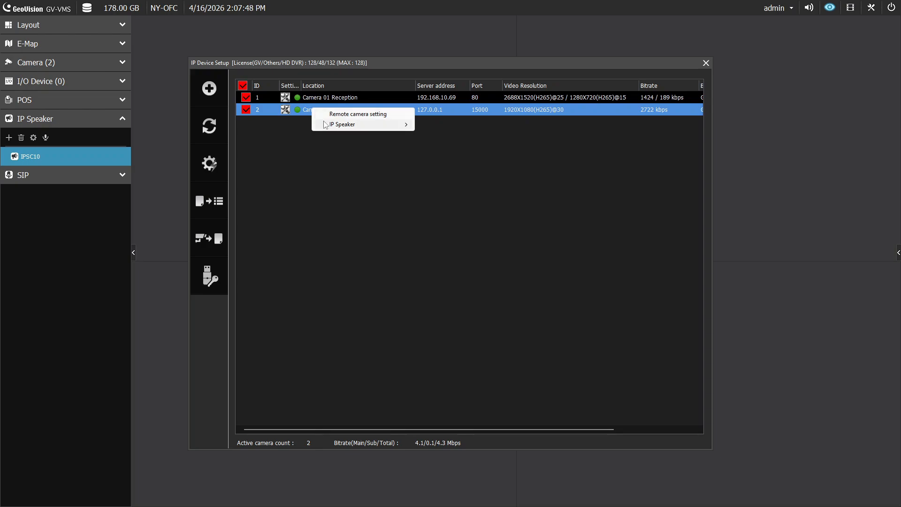
{"action": "mouse_move", "coordinate": [329, 126]}
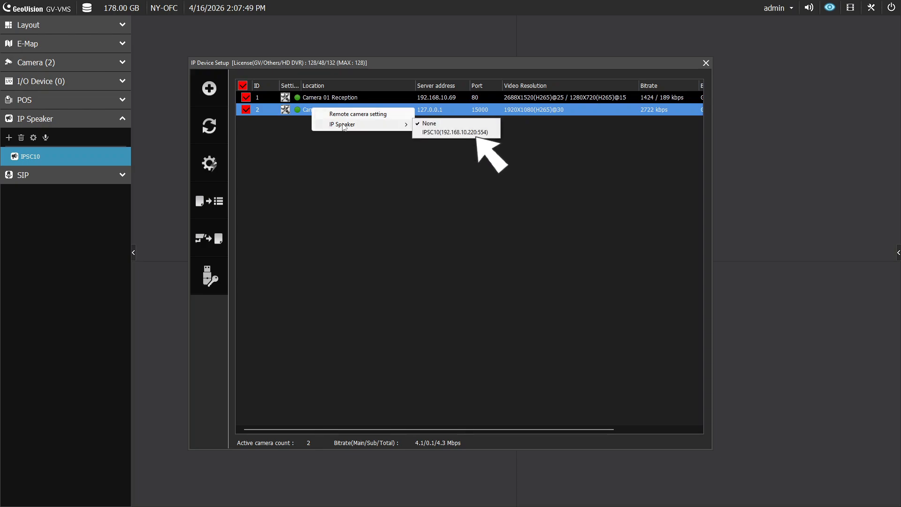
{"action": "left_click", "coordinate": [431, 133]}
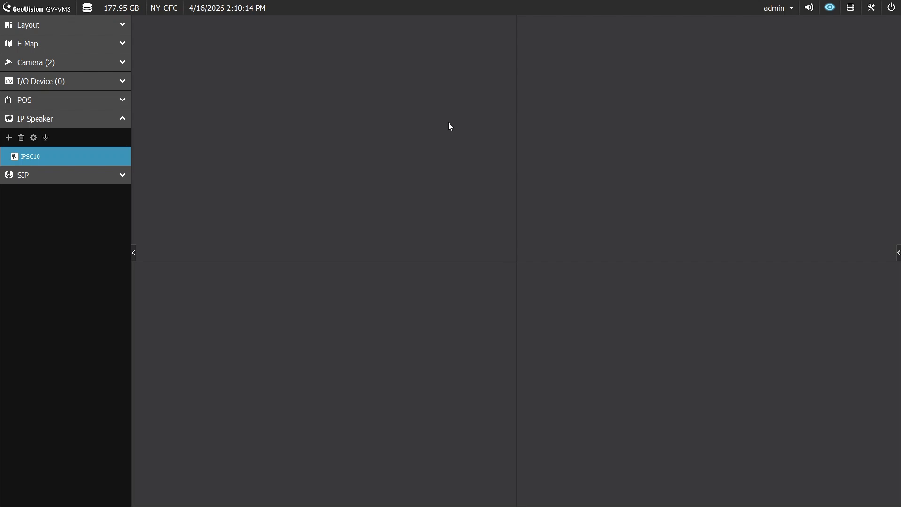
Step: Show Camera2's live feed in the top-left view
{"action": "left_click", "coordinate": [108, 63]}
{"action": "left_click", "coordinate": [37, 116]}
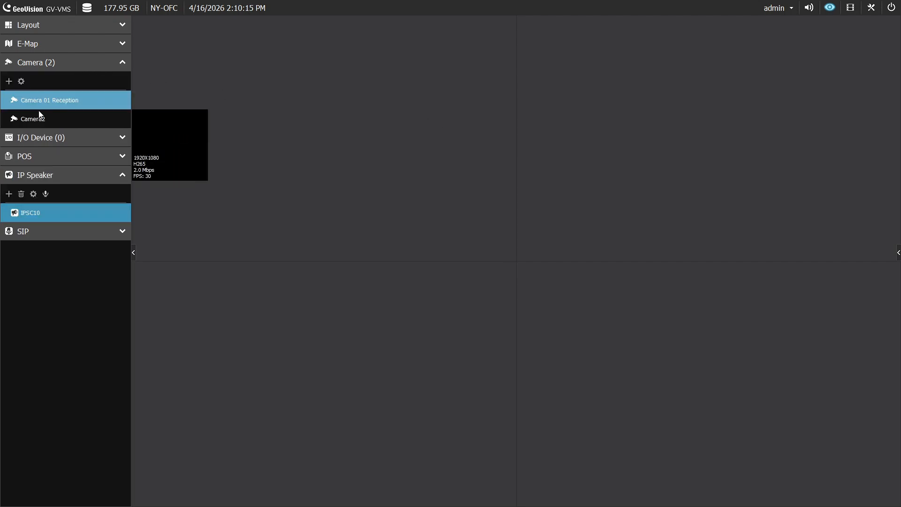
{"action": "left_click_drag", "start_coordinate": [36, 115], "coordinate": [247, 113]}
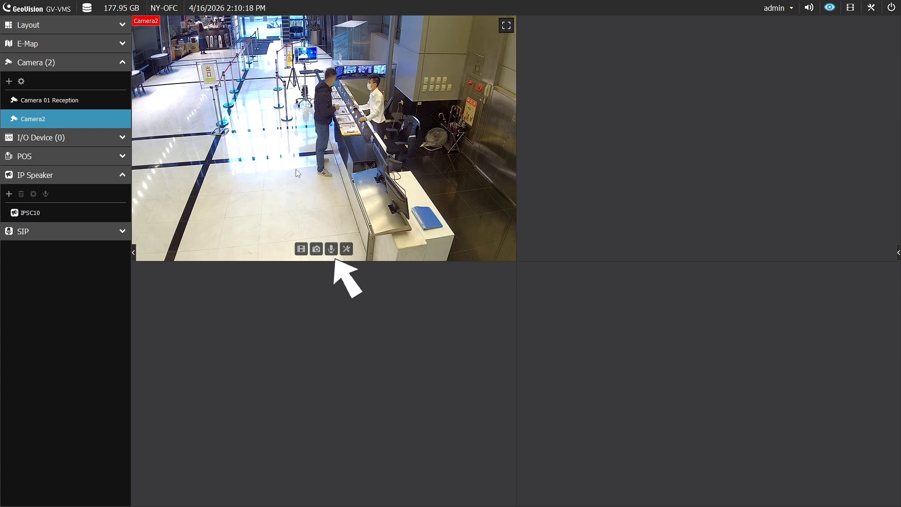
Step: Enable talk-back on Camera2 and test push-to-talk through IPSC10
{"action": "left_click", "coordinate": [332, 247]}
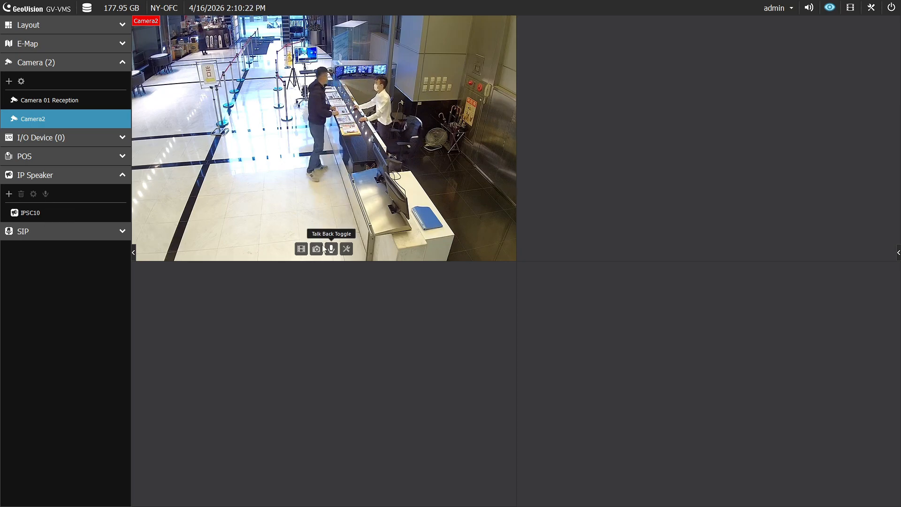
{"action": "left_click", "coordinate": [40, 209]}
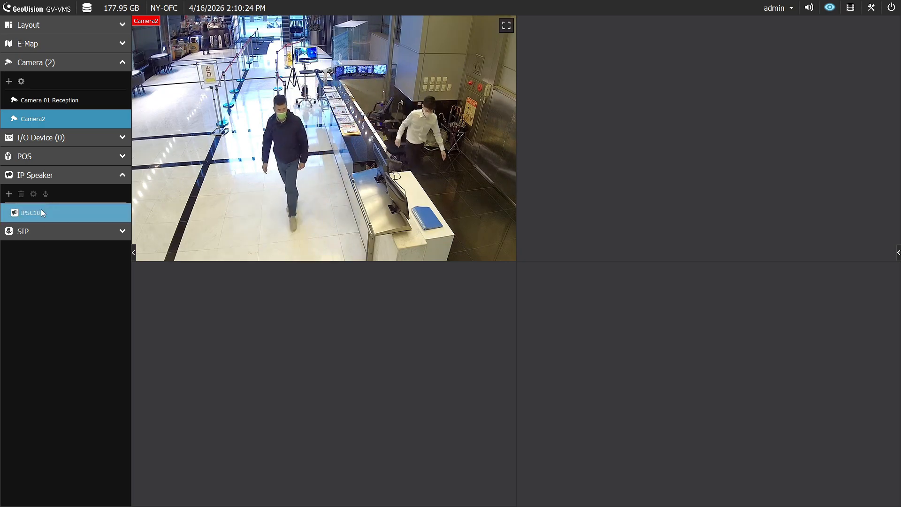
{"action": "left_click", "coordinate": [45, 195]}
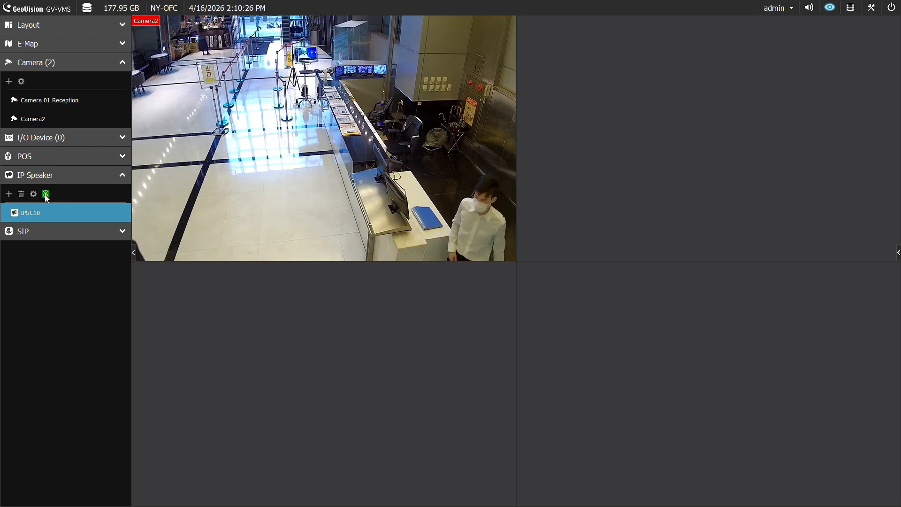
{"action": "left_click", "coordinate": [46, 194]}
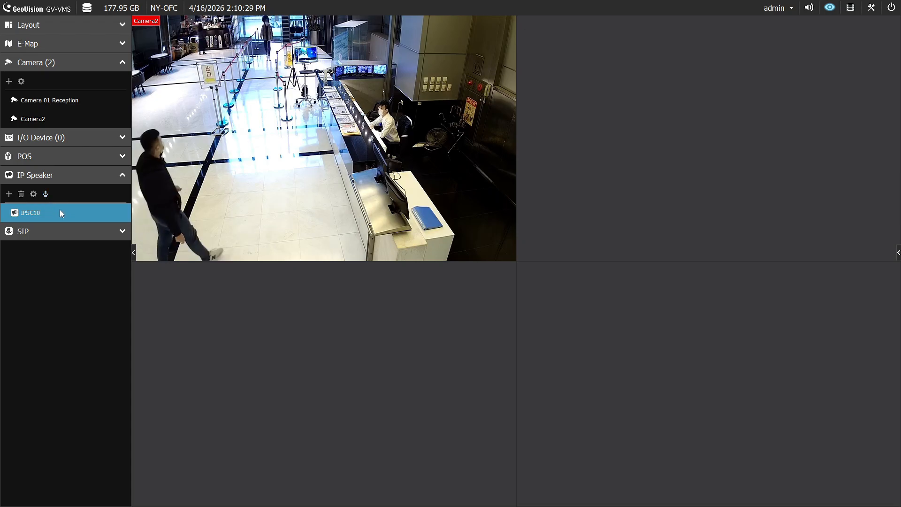
Step: Lower IPSC10's volume from 51 to 42 through its Volume Setting slider
{"action": "right_click", "coordinate": [60, 209]}
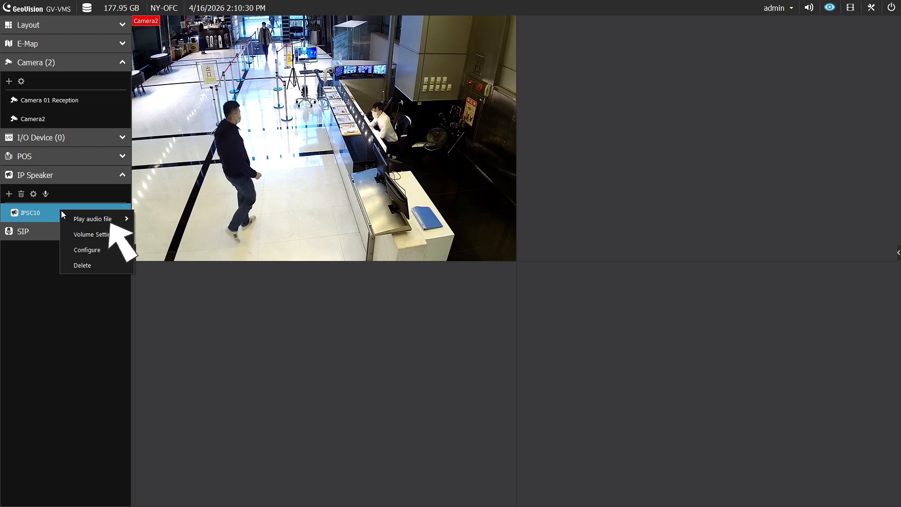
{"action": "mouse_move", "coordinate": [117, 220]}
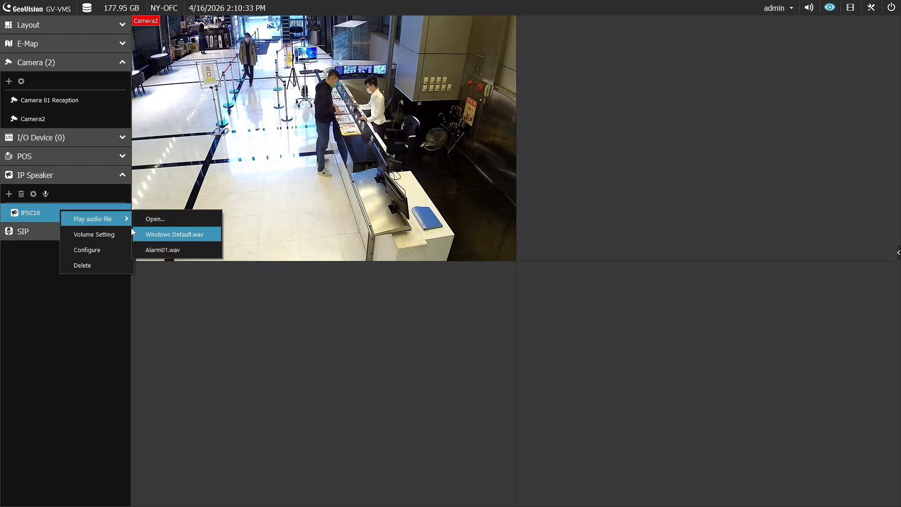
{"action": "left_click", "coordinate": [108, 232]}
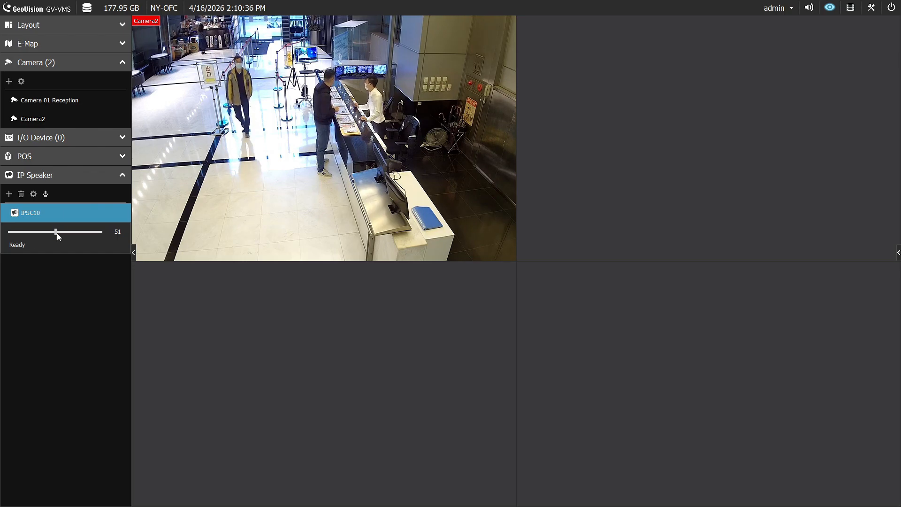
{"action": "mouse_move", "coordinate": [57, 232]}
{"action": "left_mouse_down"}
{"action": "mouse_move", "coordinate": [69, 232]}
{"action": "mouse_move", "coordinate": [48, 232]}
{"action": "left_mouse_up"}
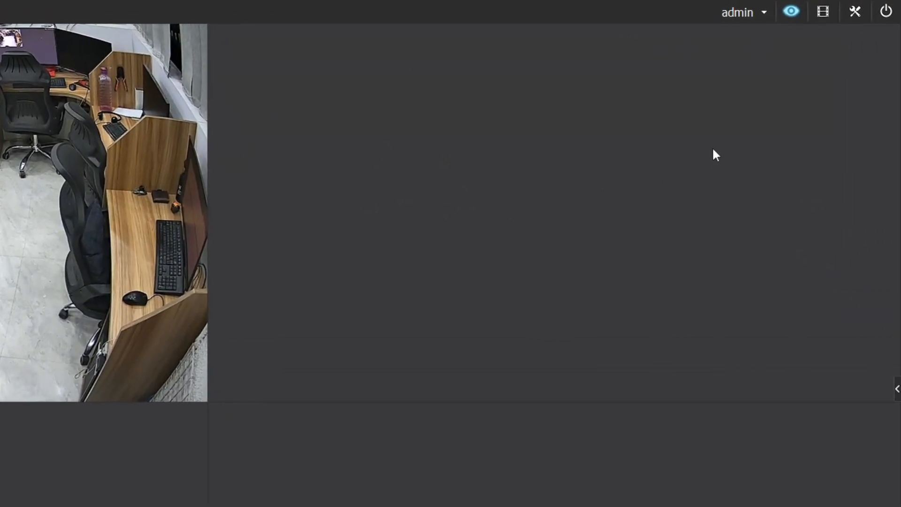
Step: In Video Process setup, enable IPCVA analysis for Workstation 1 and open its settings
{"action": "left_click", "coordinate": [864, 12]}
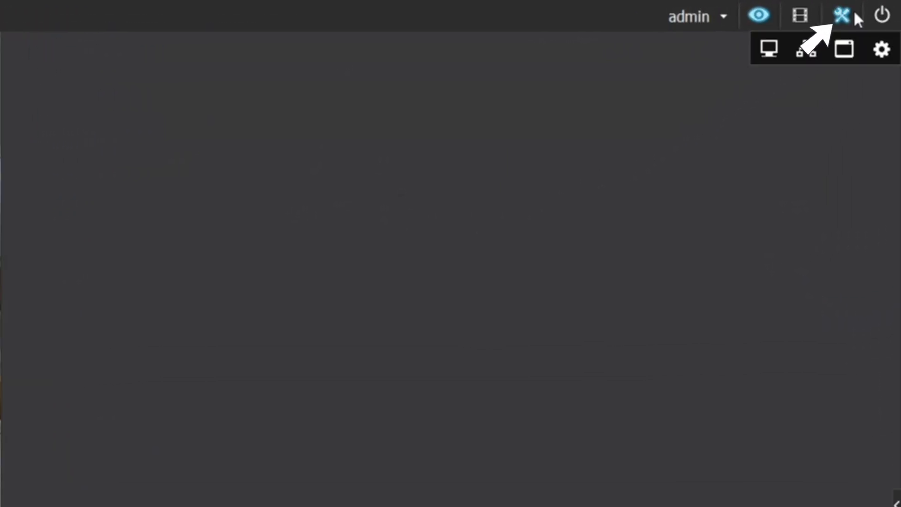
{"action": "left_click", "coordinate": [887, 53]}
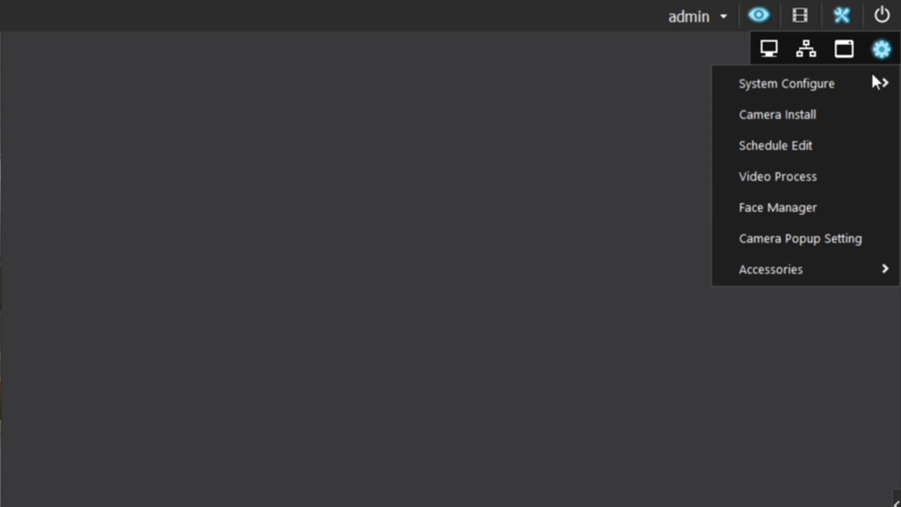
{"action": "left_click", "coordinate": [840, 177]}
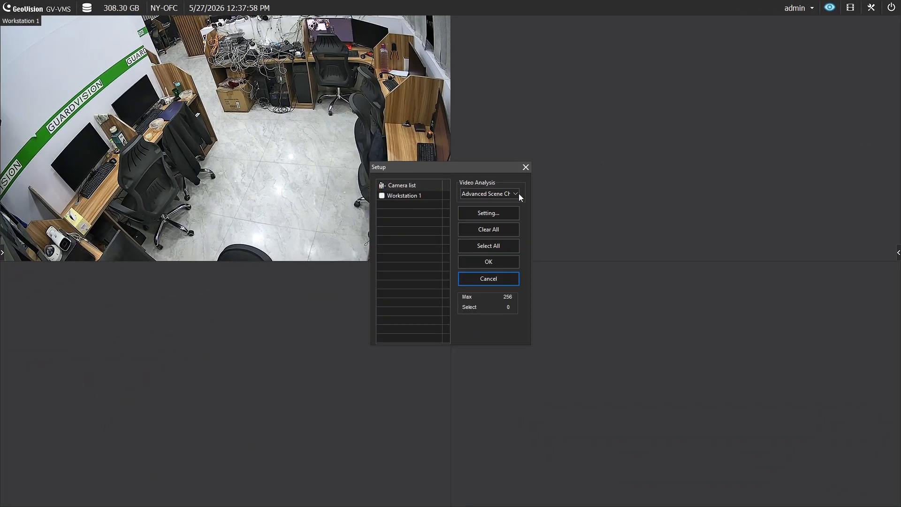
{"action": "left_click", "coordinate": [516, 194]}
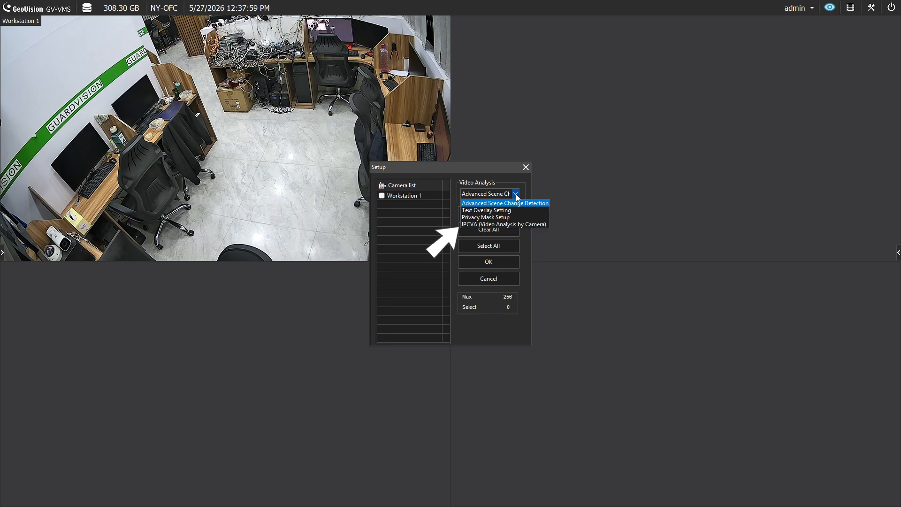
{"action": "left_click", "coordinate": [518, 224]}
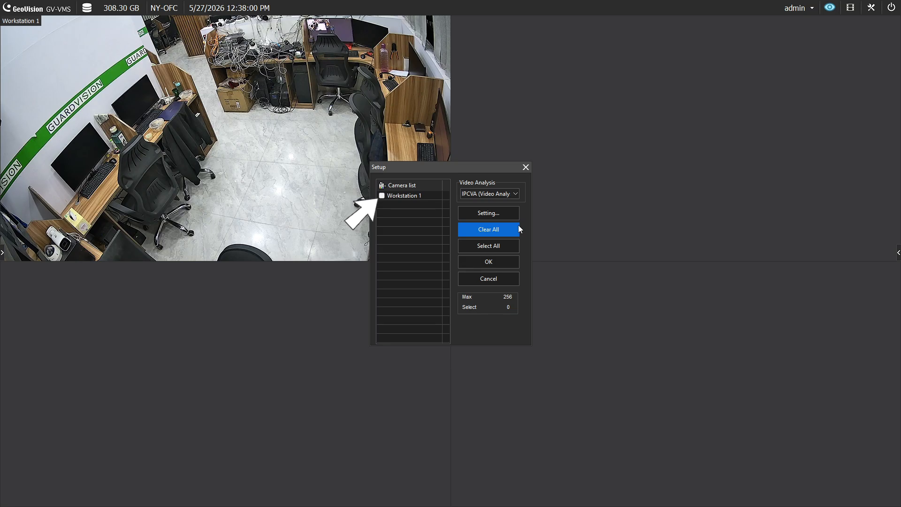
{"action": "left_click", "coordinate": [382, 195]}
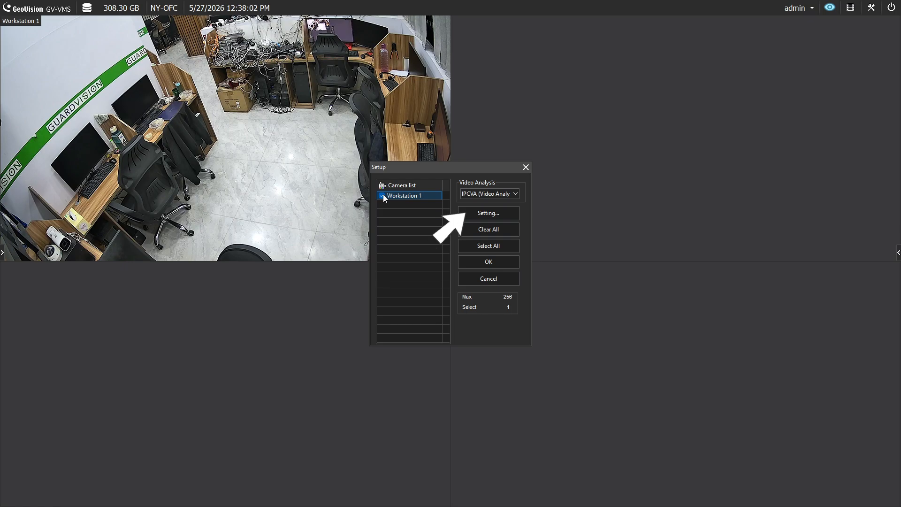
{"action": "left_click", "coordinate": [474, 215]}
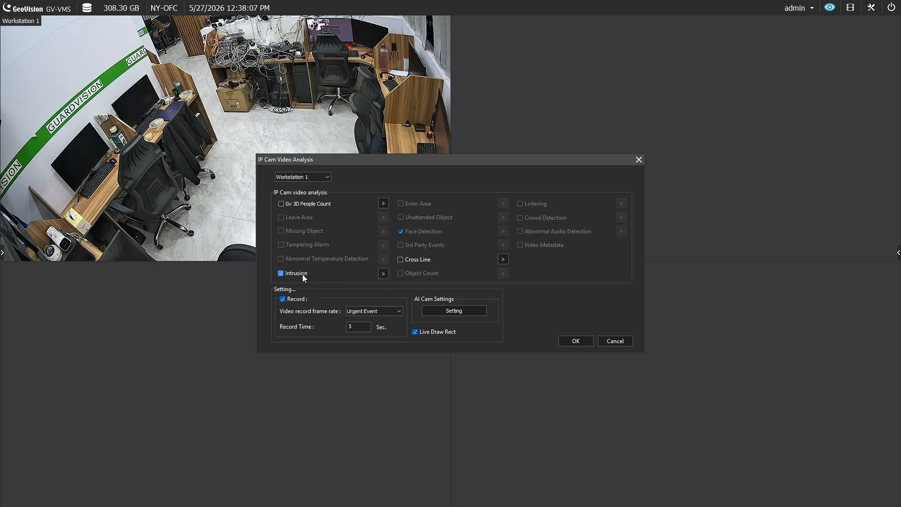
Step: Make the Intrusion alarm trigger IP speaker IPSC10 playing Alarm06
{"action": "left_click", "coordinate": [383, 274]}
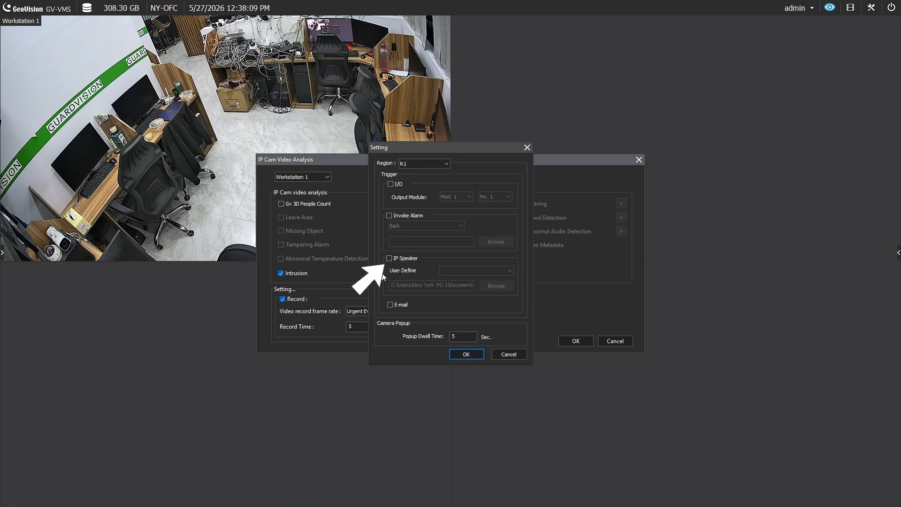
{"action": "left_click", "coordinate": [389, 258]}
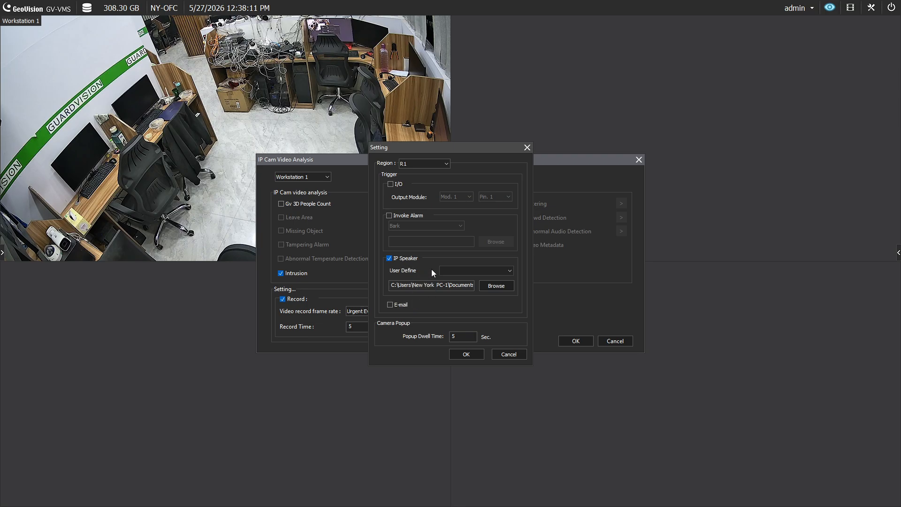
{"action": "left_click", "coordinate": [462, 269]}
{"action": "left_click", "coordinate": [469, 280]}
{"action": "left_click", "coordinate": [485, 286]}
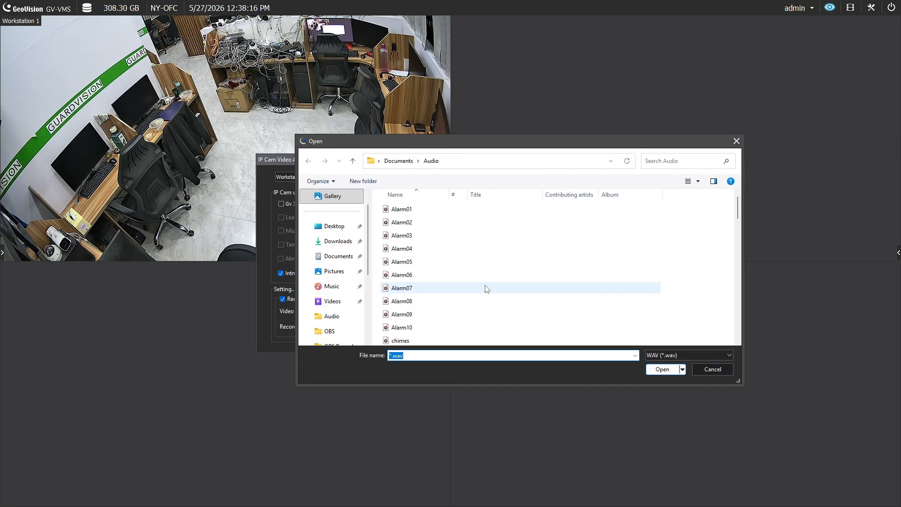
{"action": "double_click", "coordinate": [479, 277]}
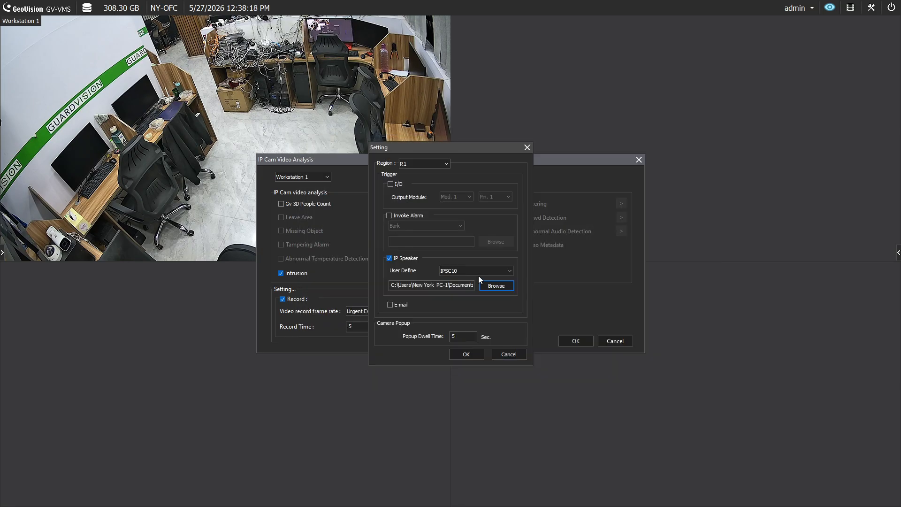
Step: Confirm the Intrusion trigger, IP camera analysis and video process settings
{"action": "left_click", "coordinate": [462, 354]}
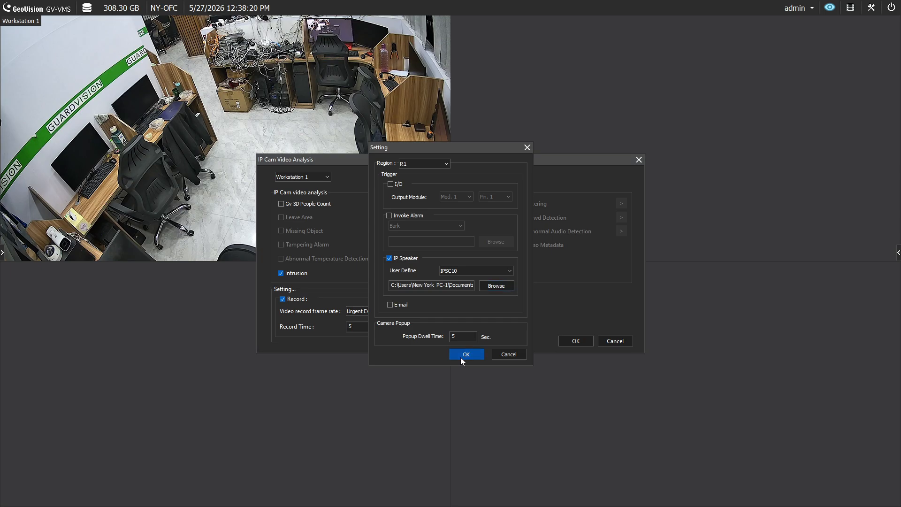
{"action": "left_click", "coordinate": [561, 340]}
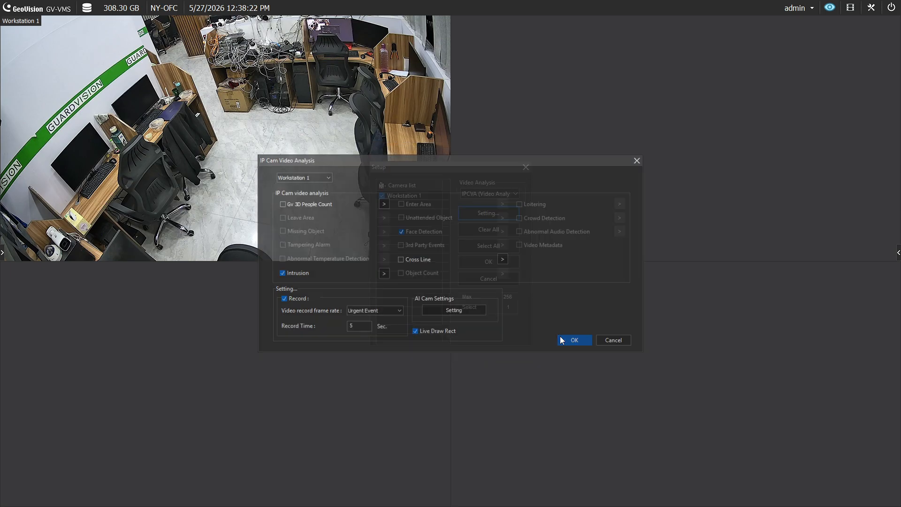
{"action": "left_click", "coordinate": [500, 267]}
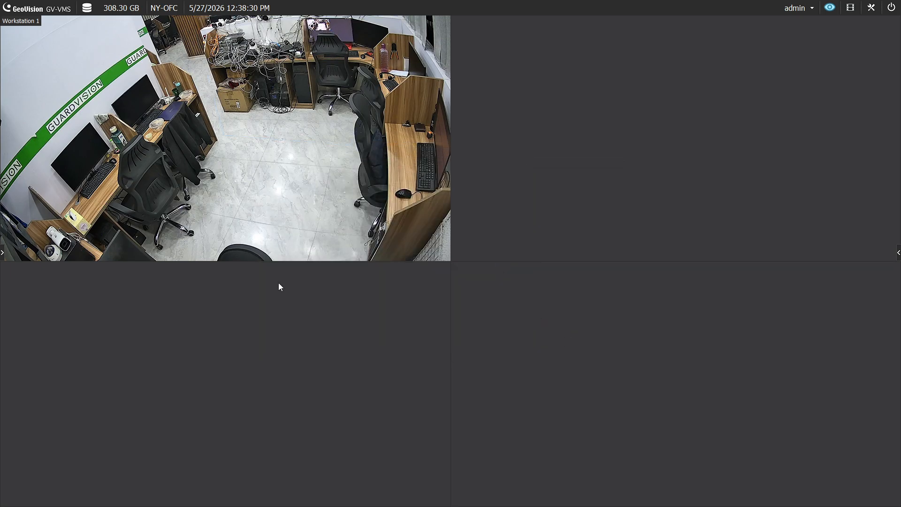
{"action": "left_click", "coordinate": [241, 249]}
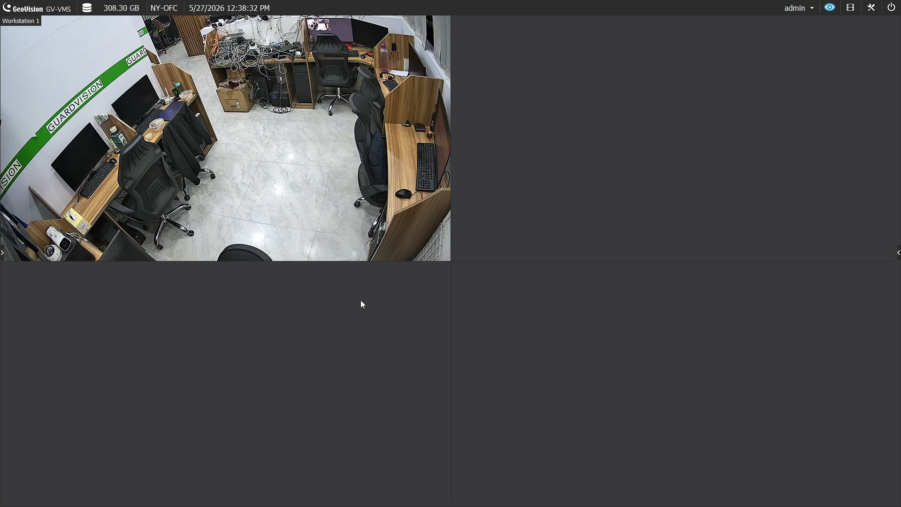